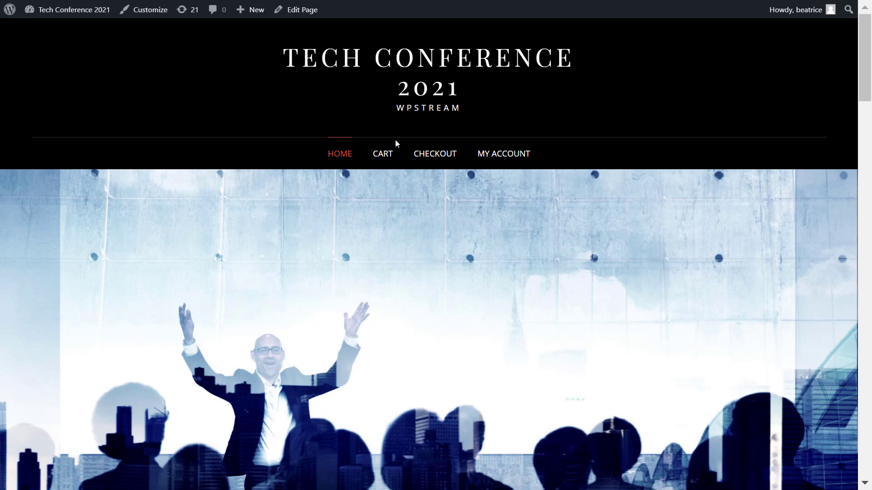
# Open the WordPress admin's Installed Plugins list and scroll to the active WpStream plugins.
pyautogui.click(9, 11)
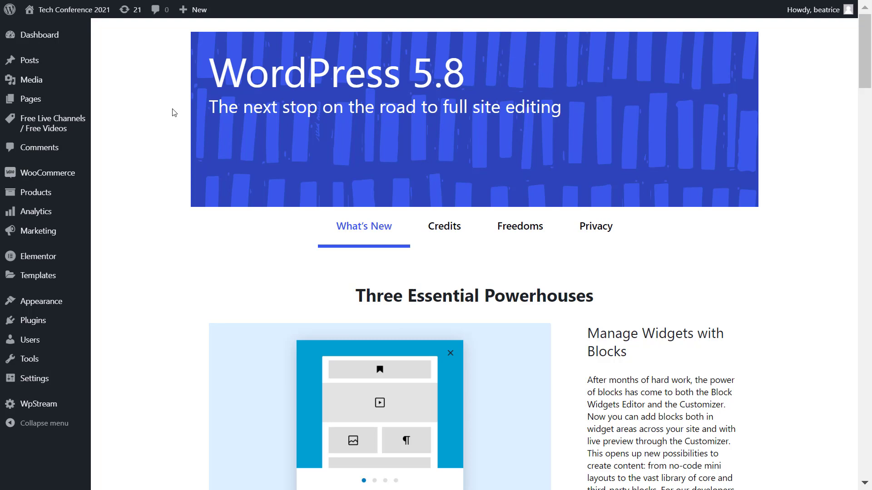
pyautogui.moveTo(76, 327)
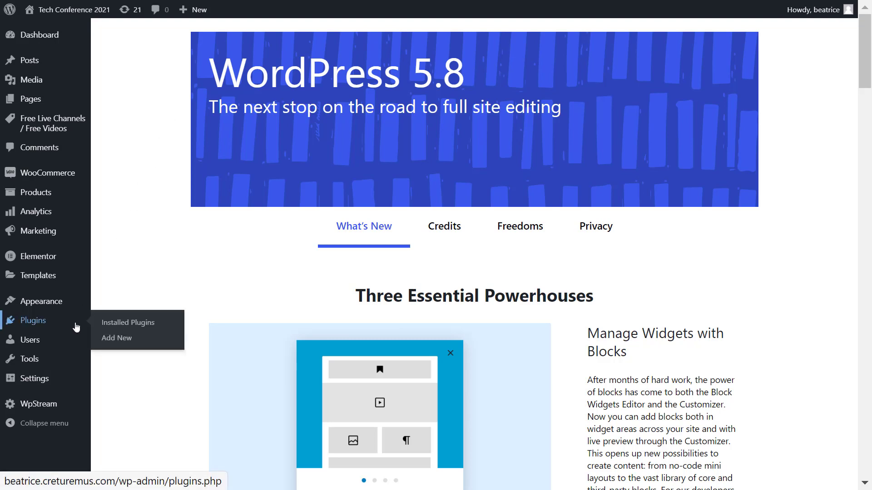
pyautogui.click(167, 326)
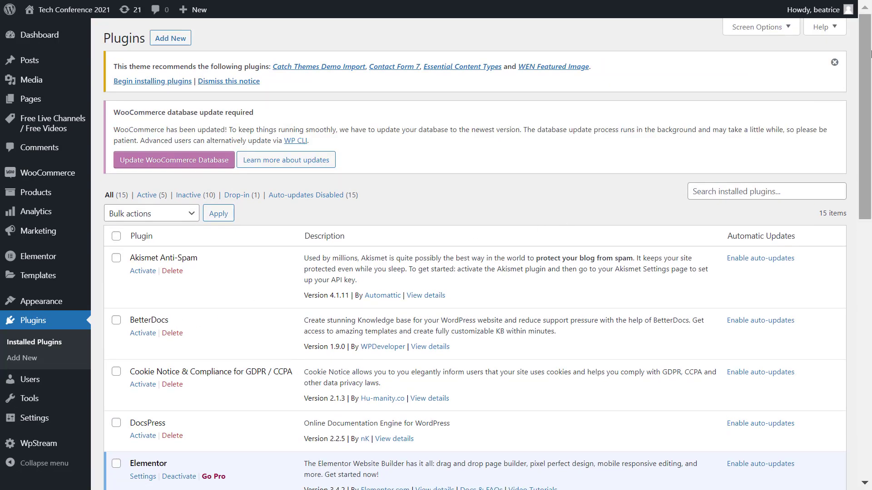
pyautogui.scroll(-15, 870, 54)
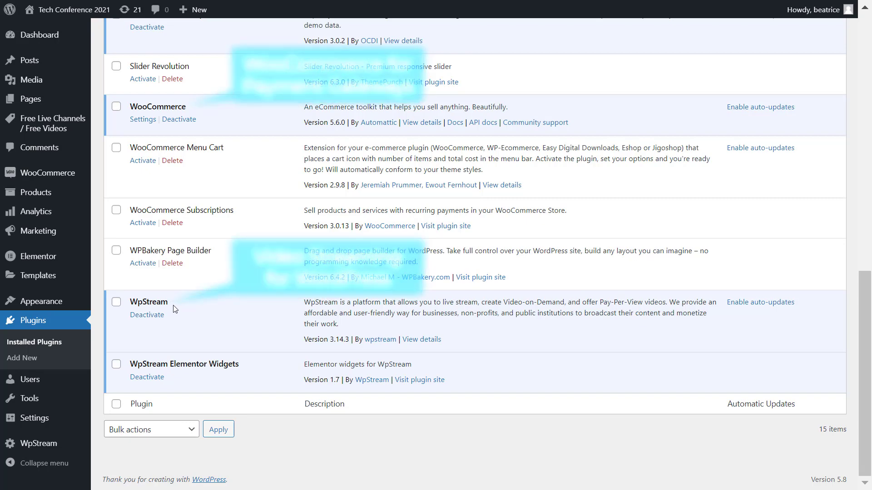
pyautogui.moveTo(75, 447)
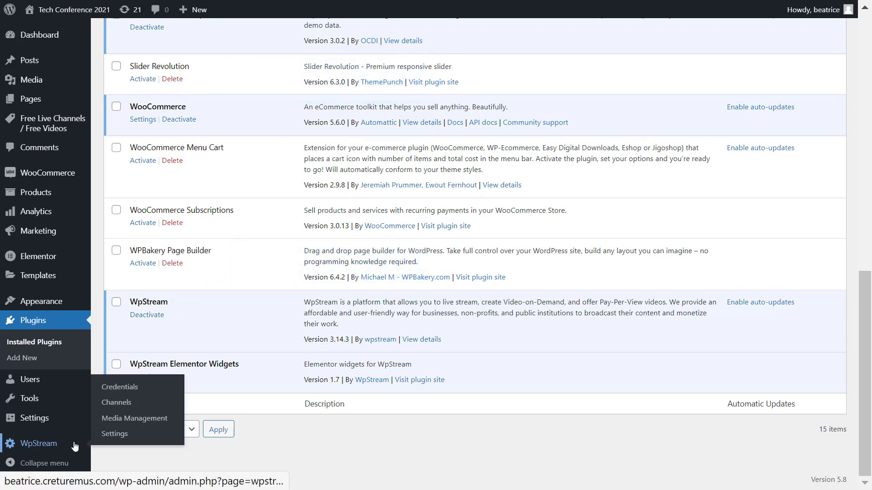
# Open WpStream Credentials and follow the 'here' link to create a WpStream.net account.
pyautogui.click(170, 391)
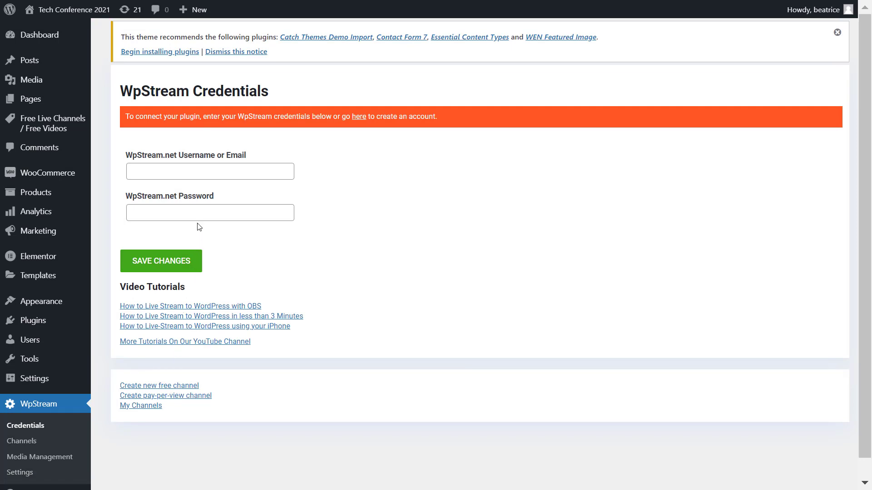
pyautogui.click(362, 118)
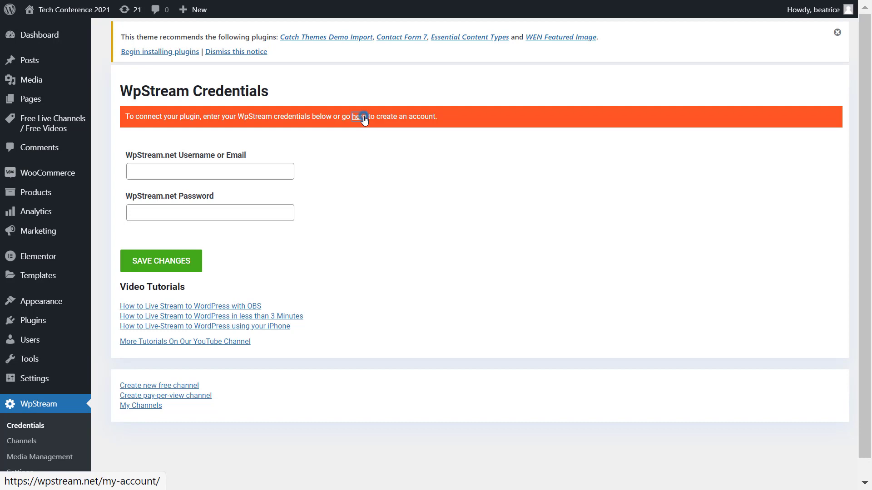
# Fill the WpStream.net Register form with first name, last name, e-mail address and password.
pyautogui.scroll(-3, 502, 306)
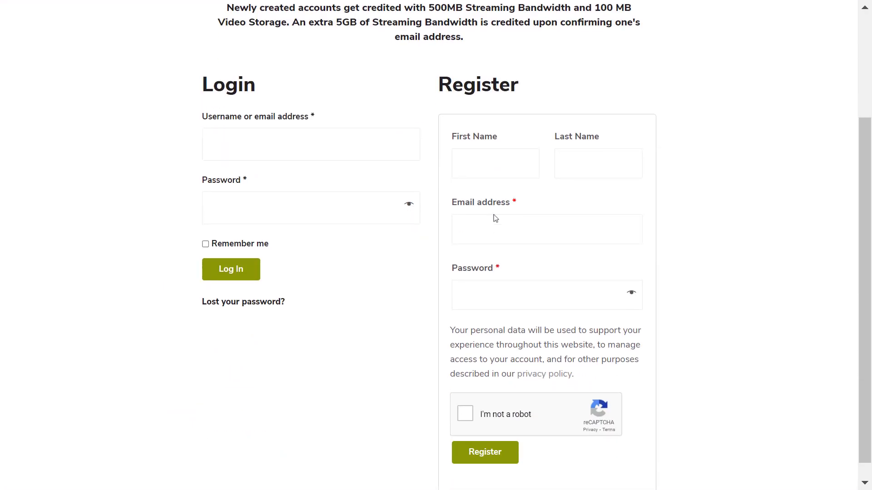
pyautogui.click(489, 160)
pyautogui.press('Tab')
pyautogui.press('Tab')
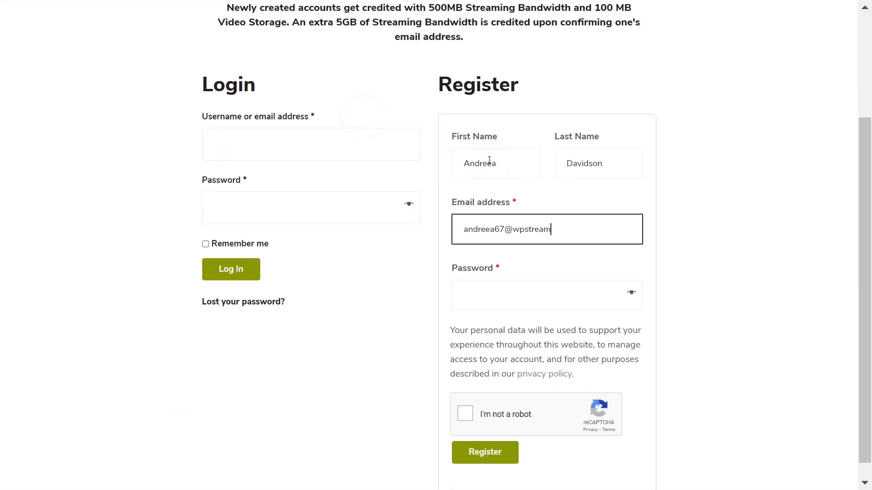
pyautogui.press('Tab')
pyautogui.write('*************')
# Pass the reCAPTCHA, register the account, and request the e-mail confirmation link.
pyautogui.click(467, 432)
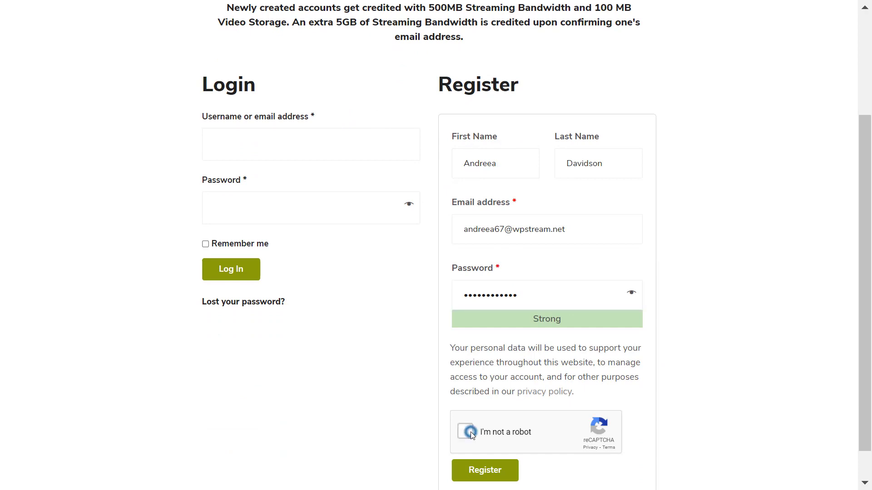
pyautogui.click(496, 474)
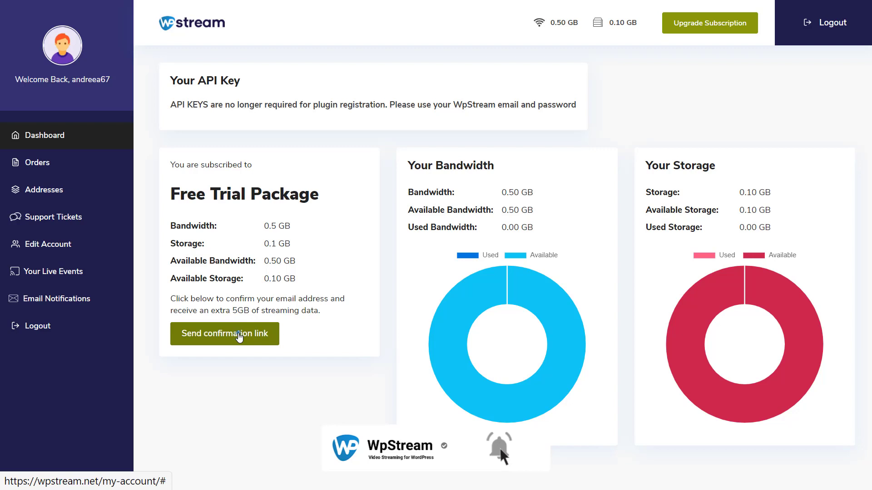
pyautogui.click(238, 335)
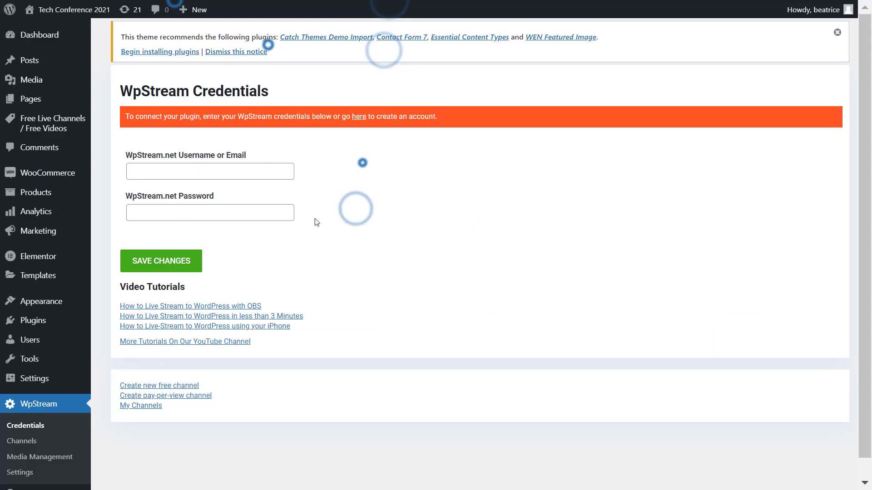
# Save the WpStream account e-mail and password, then start a new pay-per-view channel from Channels.
pyautogui.click(272, 171)
pyautogui.hotkey('ctrl', 'v')
pyautogui.click(279, 210)
pyautogui.write('•••••••••••')
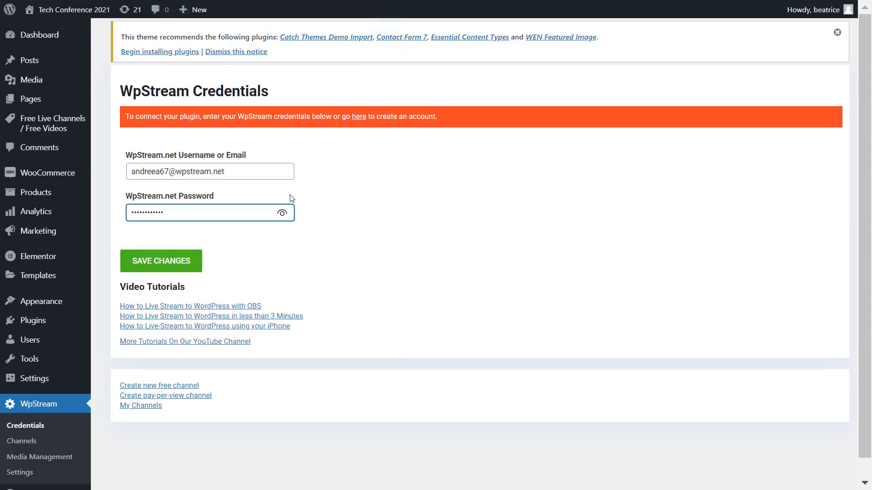
pyautogui.click(198, 266)
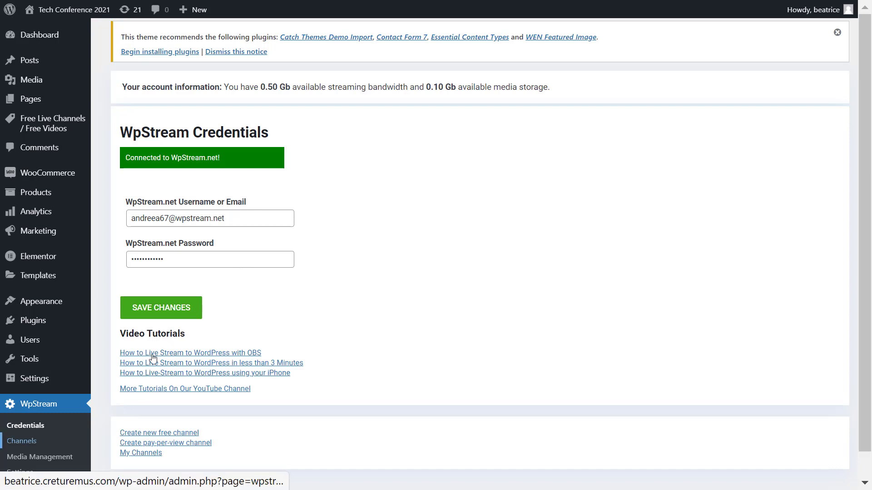
pyautogui.click(63, 444)
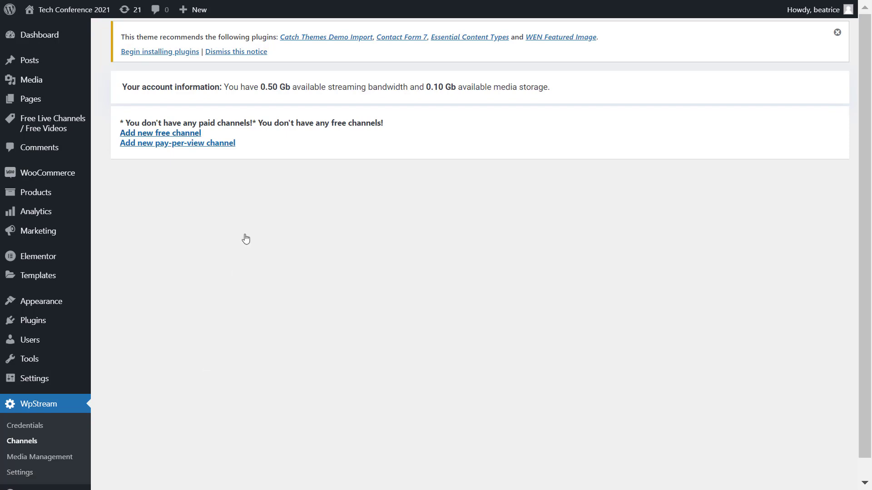
pyautogui.click(215, 144)
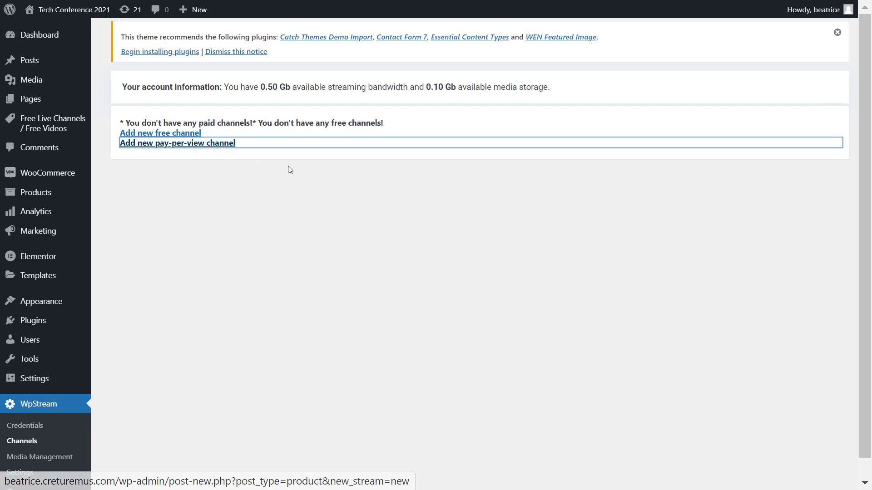
# Name the product 'Tech Conference 2021' and keep its product type as Live Channel.
pyautogui.scroll(-3, 567, 250)
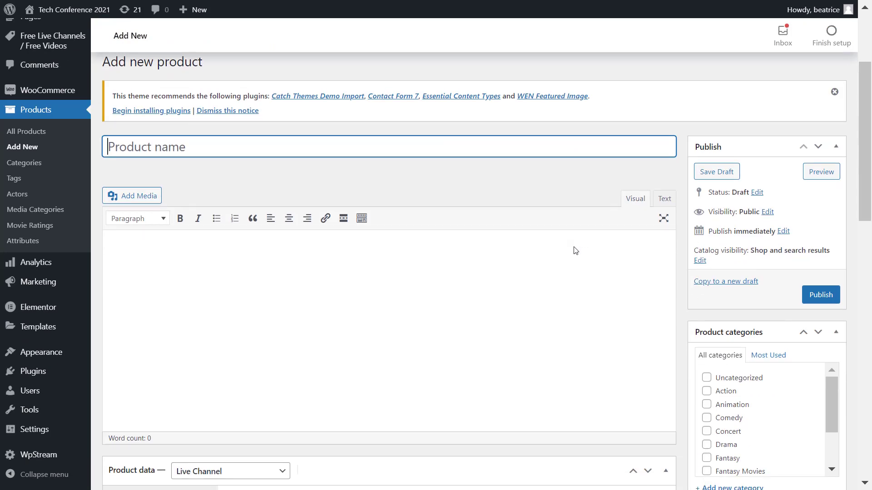
pyautogui.write('Tech Con')
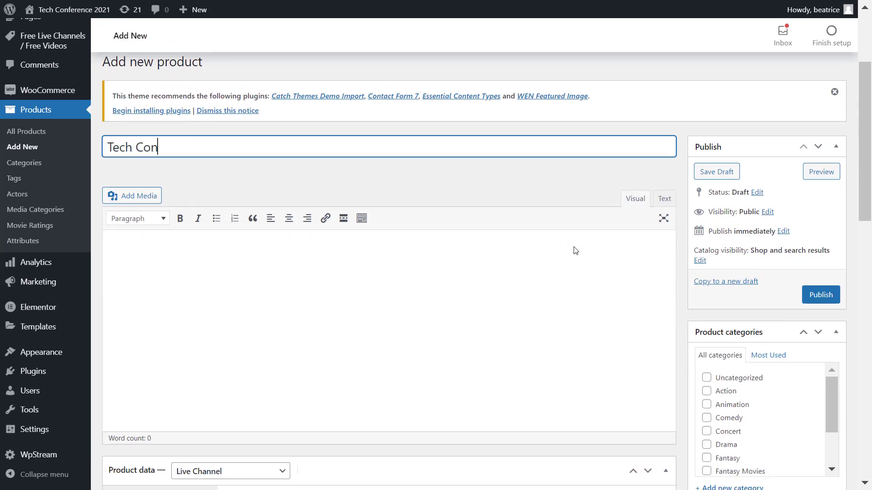
pyautogui.write('ference 2021')
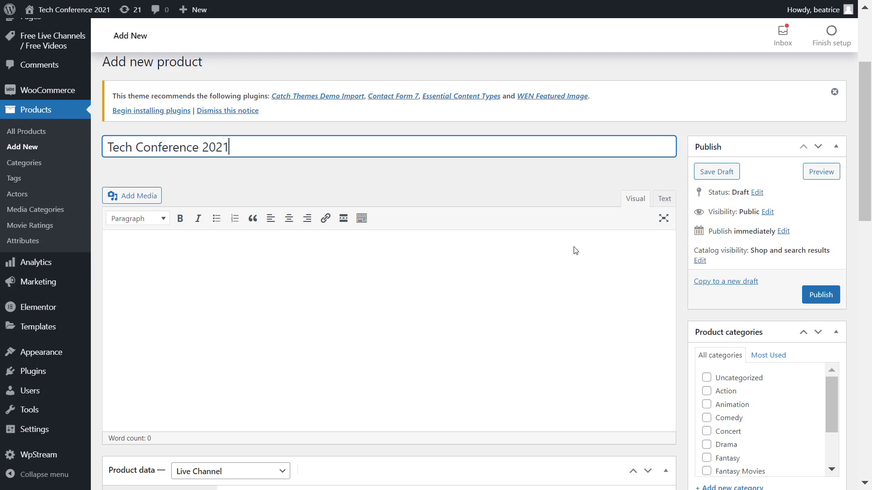
pyautogui.scroll(-3, 559, 373)
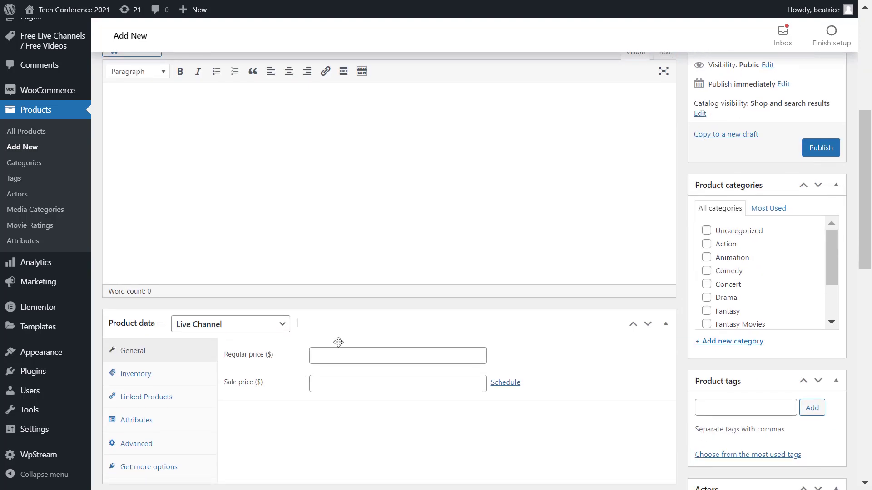
pyautogui.click(256, 333)
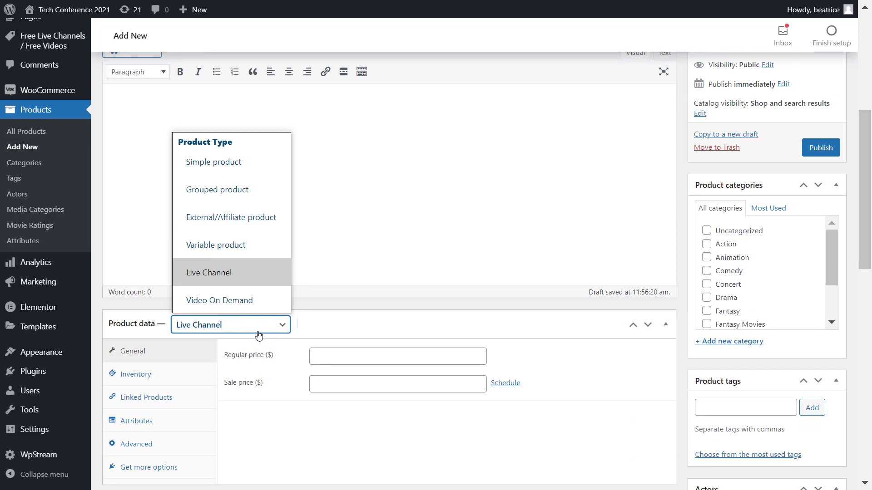
pyautogui.click(204, 273)
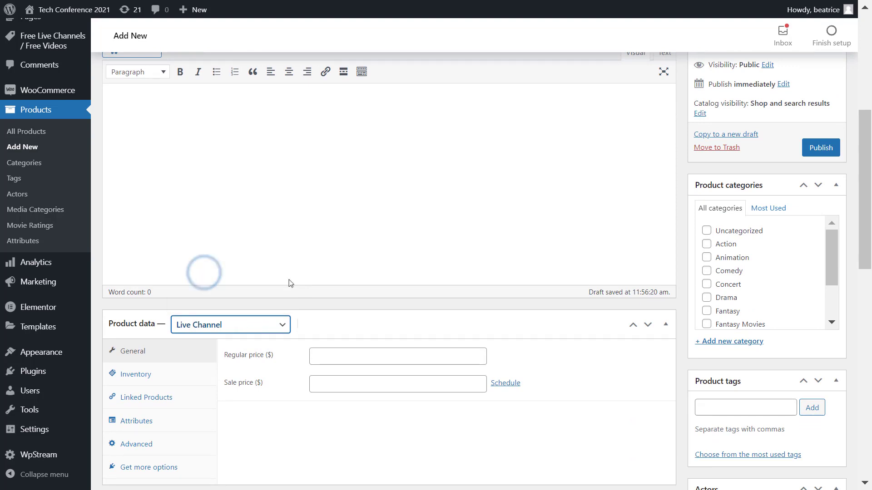
# Set the channel's regular price to 7.99 and scroll down to the Product image box.
pyautogui.scroll(-2, 291, 283)
pyautogui.click(353, 285)
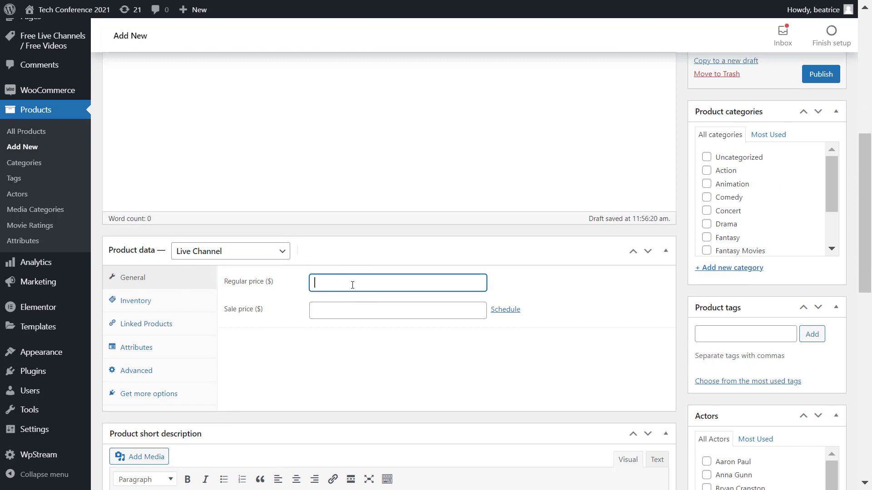
pyautogui.write('7.99')
pyautogui.click(339, 316)
pyautogui.click(320, 358)
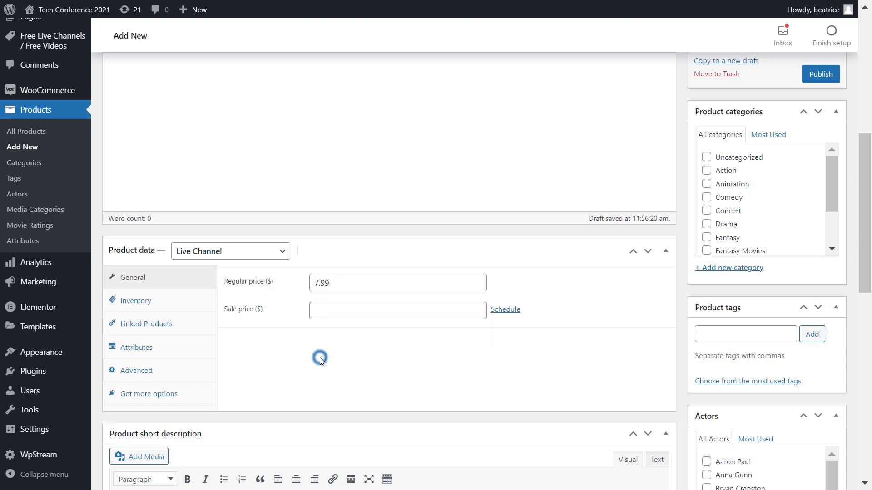
pyautogui.scroll(-6, 321, 357)
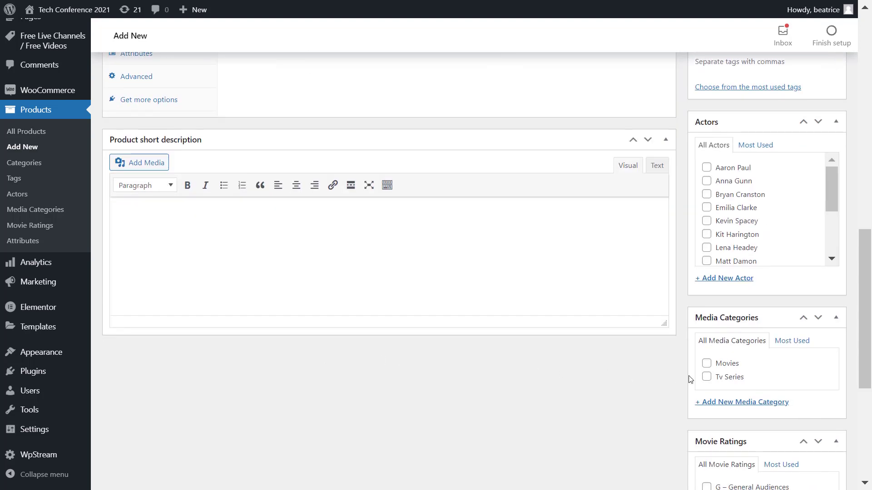
pyautogui.scroll(-5, 569, 332)
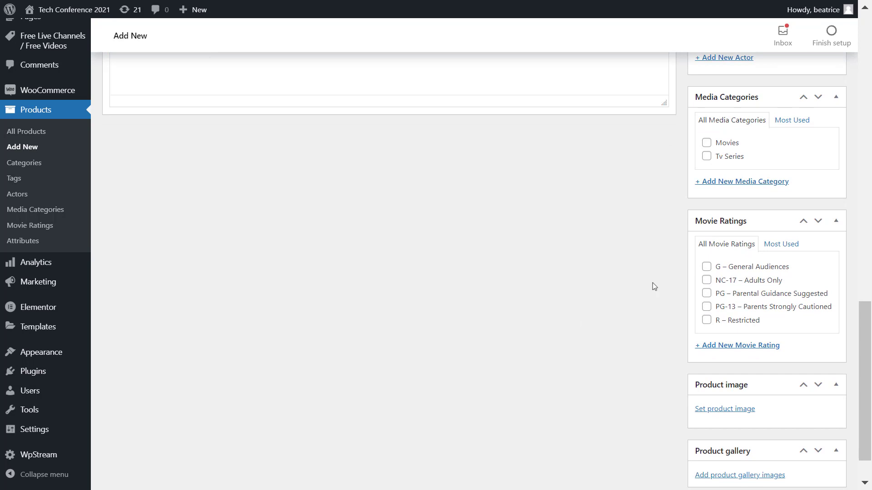
pyautogui.scroll(-1, 679, 273)
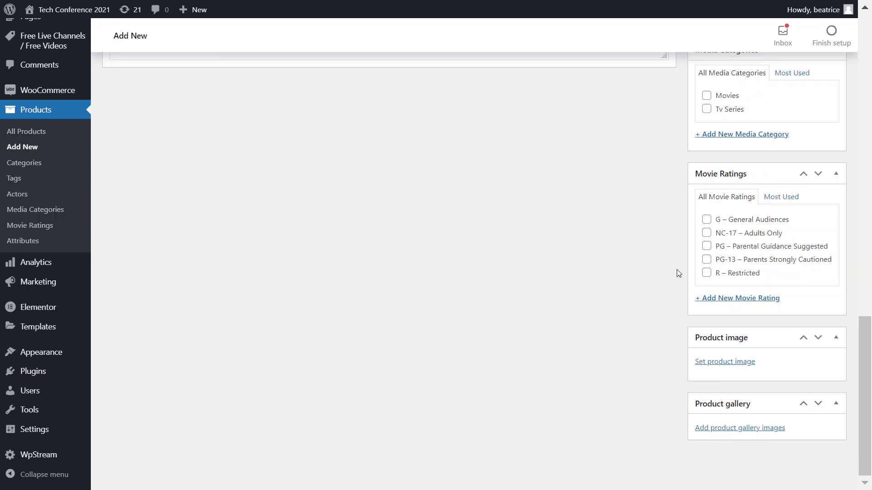
# Set the seminar cityscape image as the product image and add the 'conference' product tag.
pyautogui.click(725, 358)
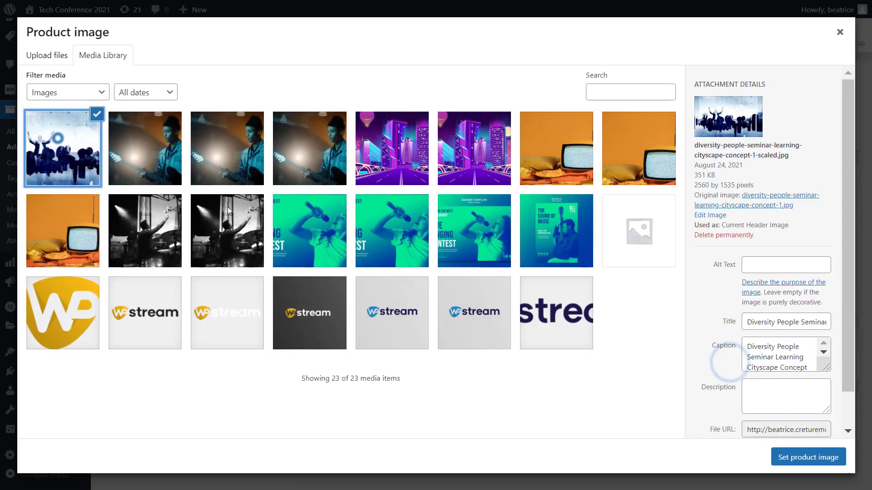
pyautogui.click(808, 457)
pyautogui.scroll(10, 593, 374)
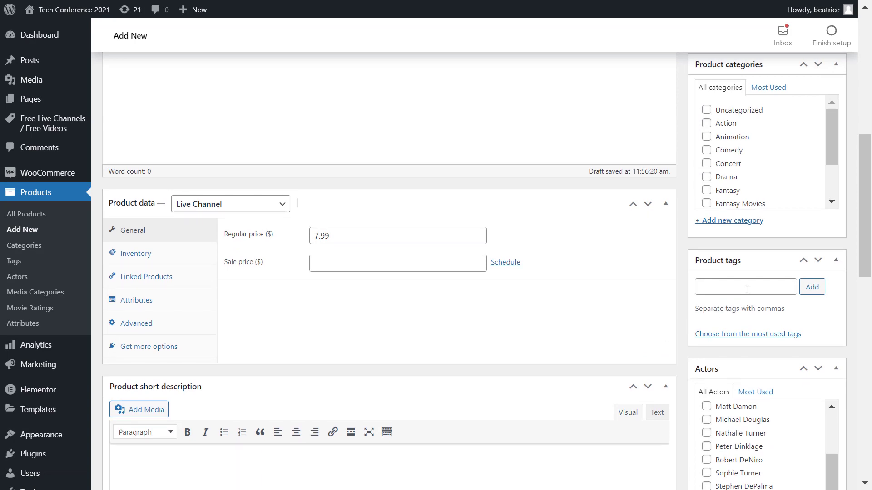
pyautogui.click(747, 289)
pyautogui.write('conferen')
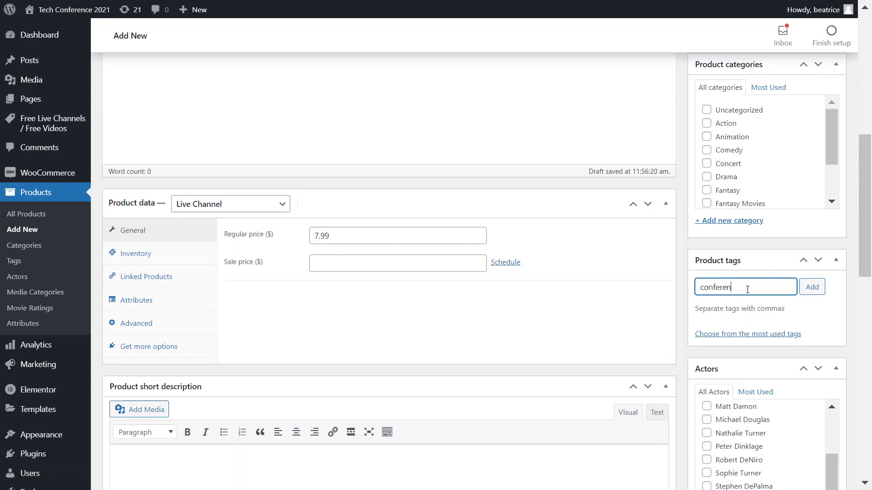
pyautogui.write('ce')
pyautogui.press('Return')
# Publish the Tech Conference 2021 product.
pyautogui.scroll(10, 747, 289)
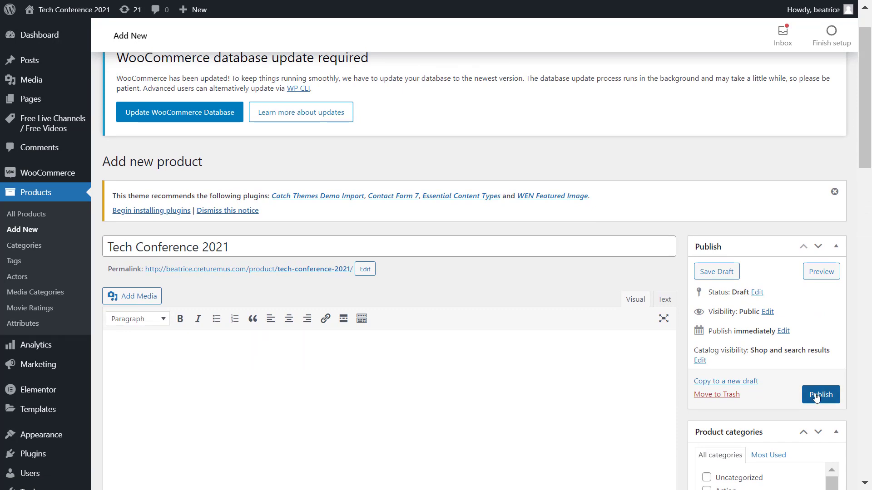
pyautogui.click(816, 396)
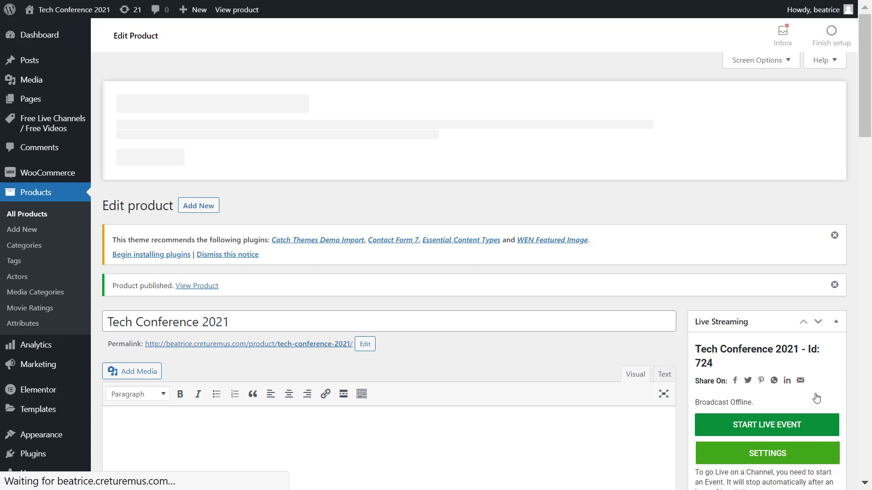
pyautogui.scroll(-5, 816, 397)
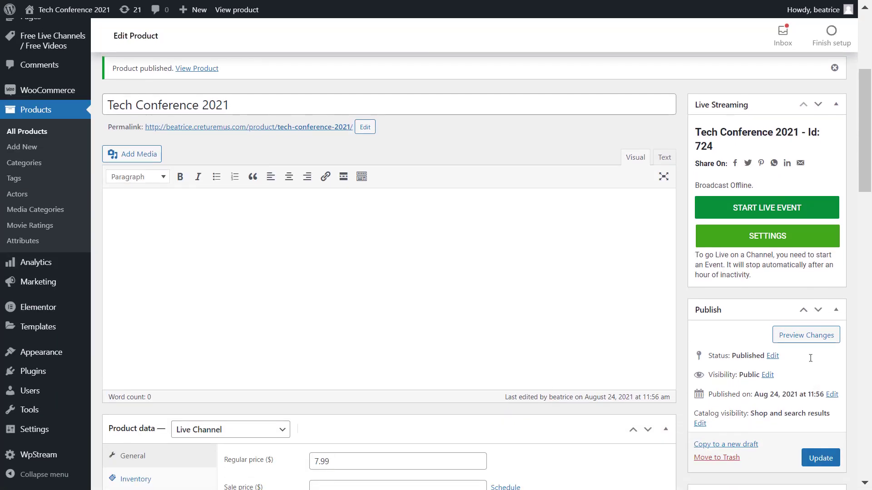
# Expand the Live Streaming settings and review the recording, viewer count, autoplay and encryption toggles.
pyautogui.click(792, 245)
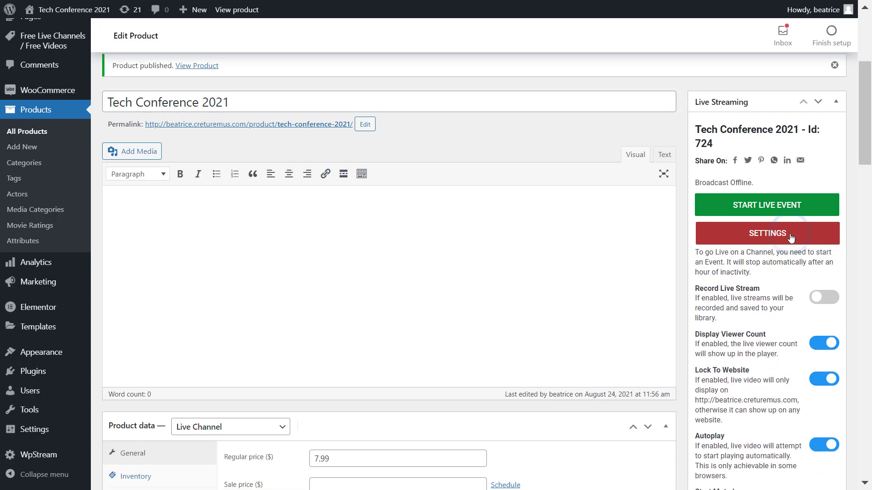
pyautogui.scroll(-2, 791, 238)
pyautogui.scroll(-2, 791, 237)
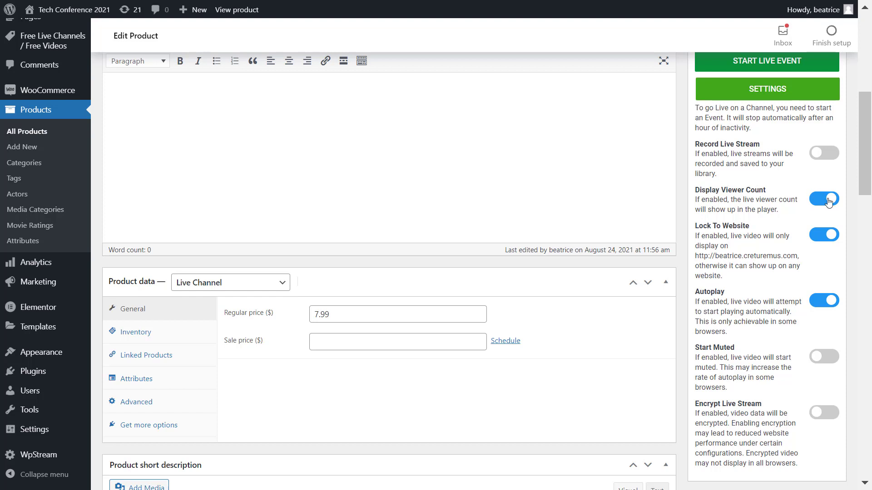
pyautogui.click(825, 204)
pyautogui.scroll(2, 767, 418)
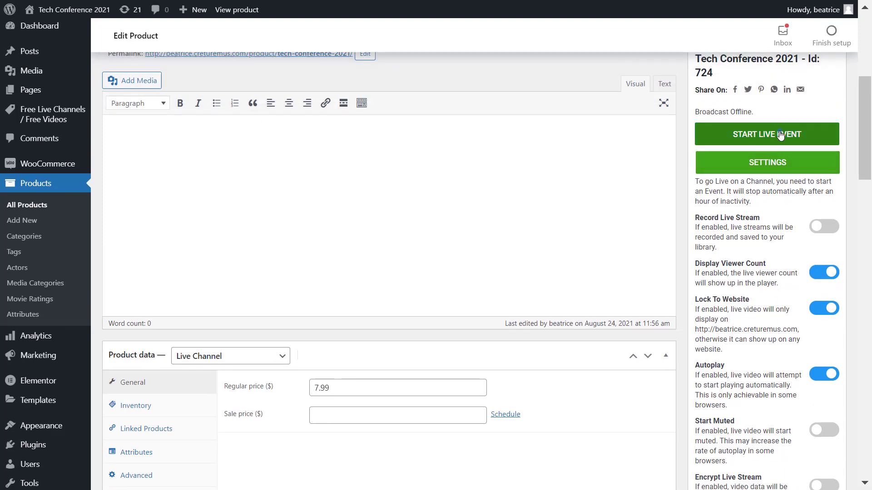
# Start the live event for the Tech Conference 2021 channel.
pyautogui.click(780, 135)
pyautogui.scroll(2, 778, 205)
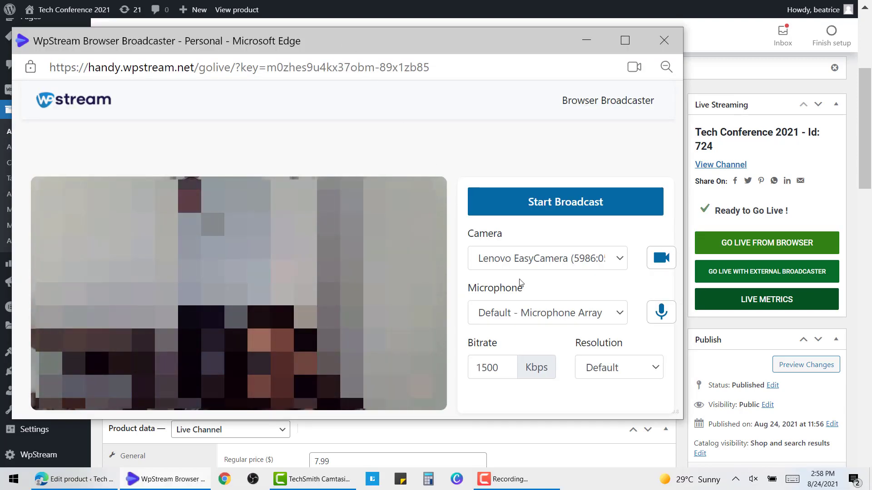
# Switch the broadcaster's video source to Screen Share and share the entire screen.
pyautogui.click(556, 258)
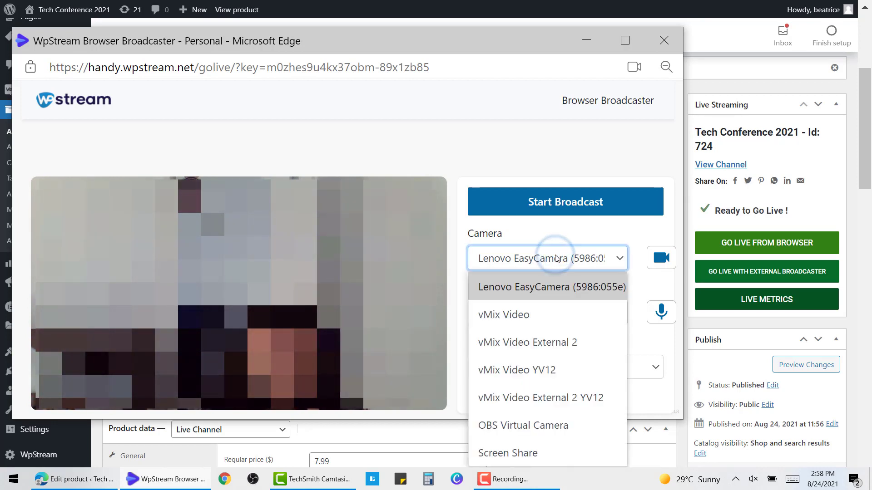
pyautogui.click(552, 449)
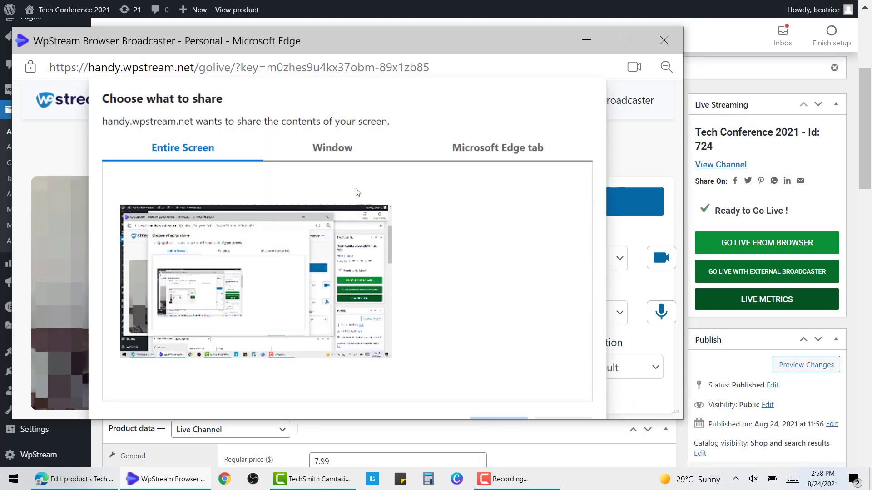
pyautogui.click(342, 149)
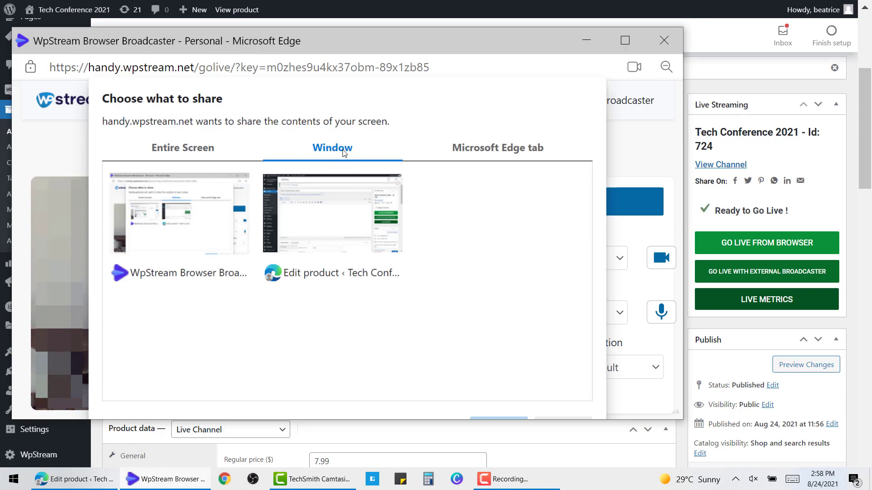
pyautogui.click(500, 158)
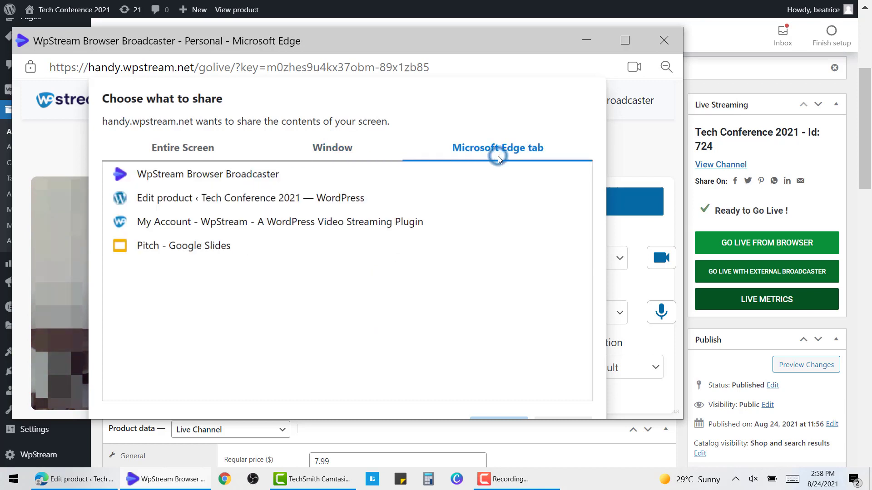
pyautogui.click(182, 146)
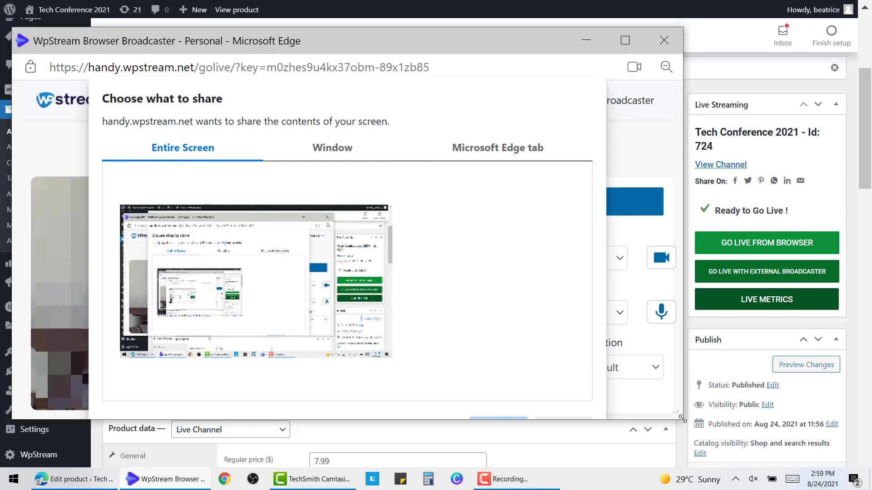
pyautogui.moveTo(683, 423); pyautogui.dragTo(677, 458)
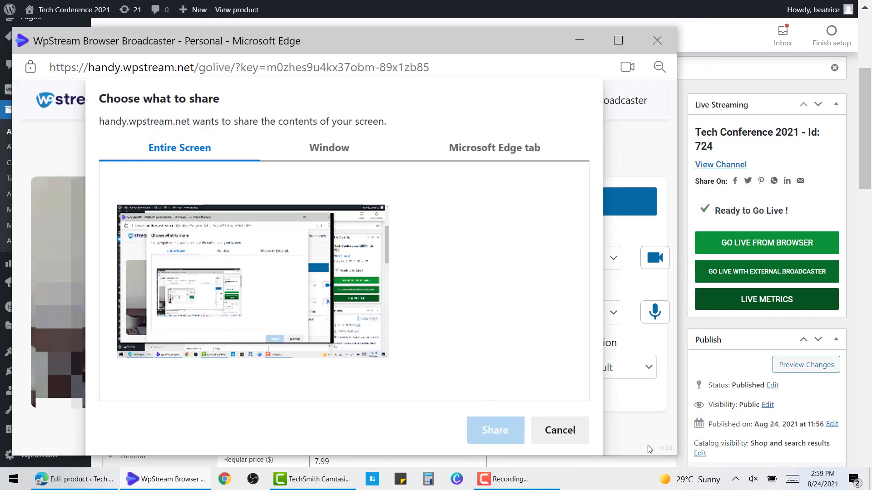
pyautogui.click(162, 230)
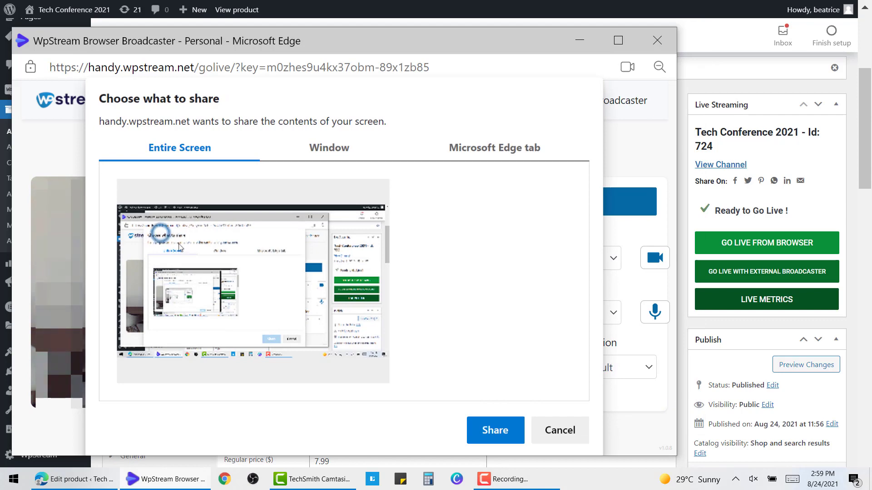
pyautogui.click(490, 430)
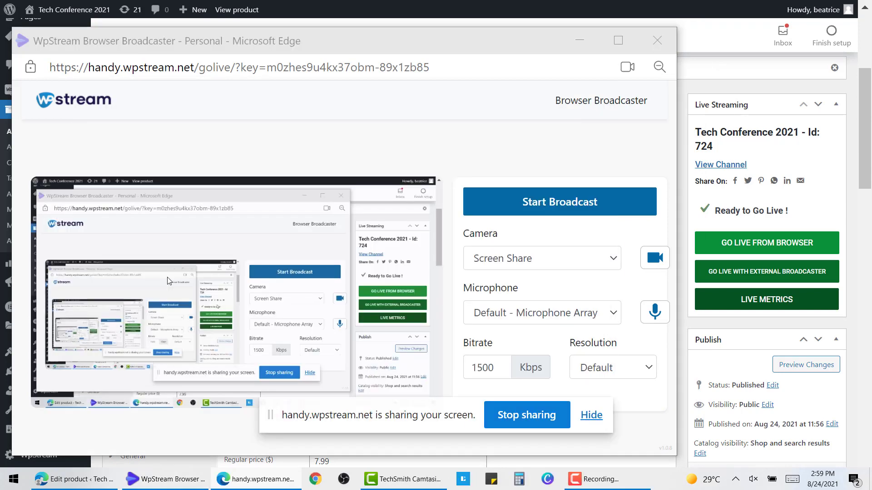
# Keep the default microphone, start the live screen-share broadcast, and return to the product editor.
pyautogui.click(579, 316)
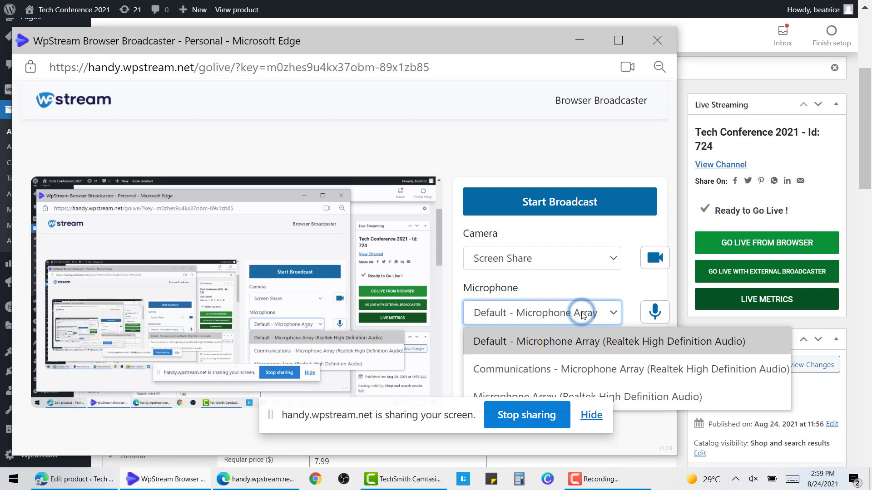
pyautogui.click(580, 313)
pyautogui.moveTo(443, 418); pyautogui.dragTo(700, 476)
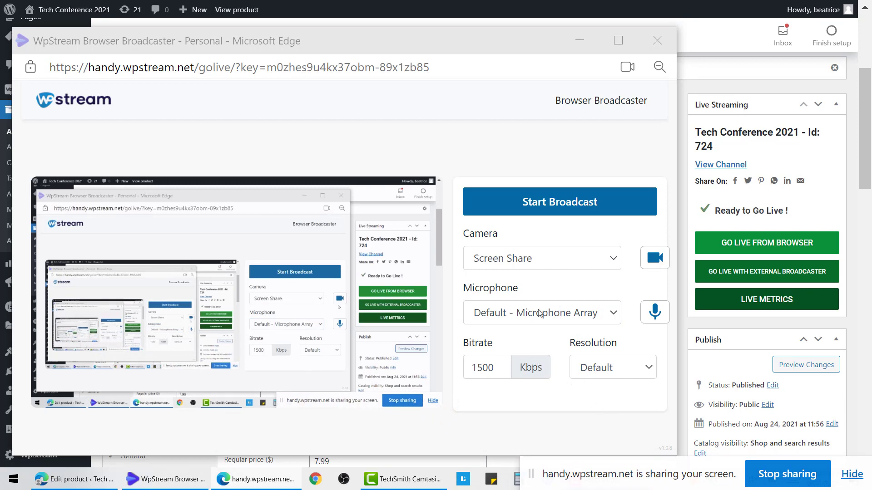
pyautogui.click(545, 208)
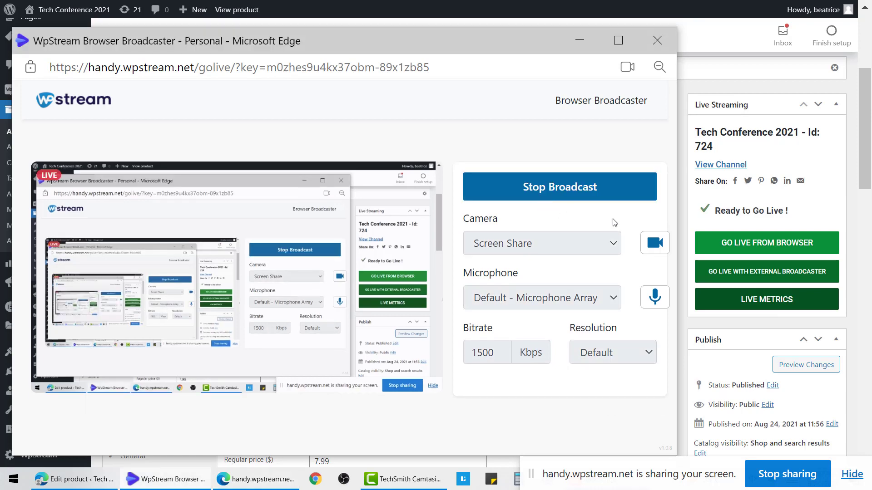
pyautogui.click(858, 270)
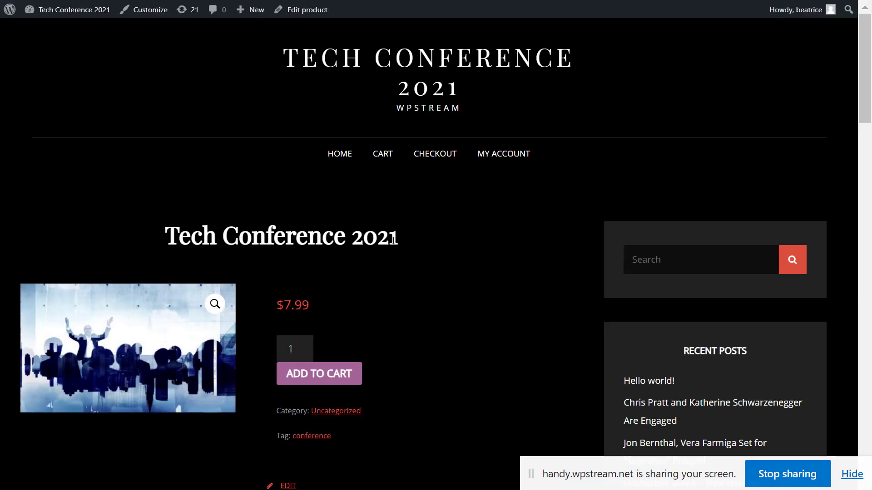
# Buy the $7.99 Tech Conference 2021 ticket via cart and checkout, then return to its product page.
pyautogui.scroll(-2, 393, 240)
pyautogui.scroll(2, 393, 243)
pyautogui.click(355, 371)
pyautogui.scroll(-4, 340, 379)
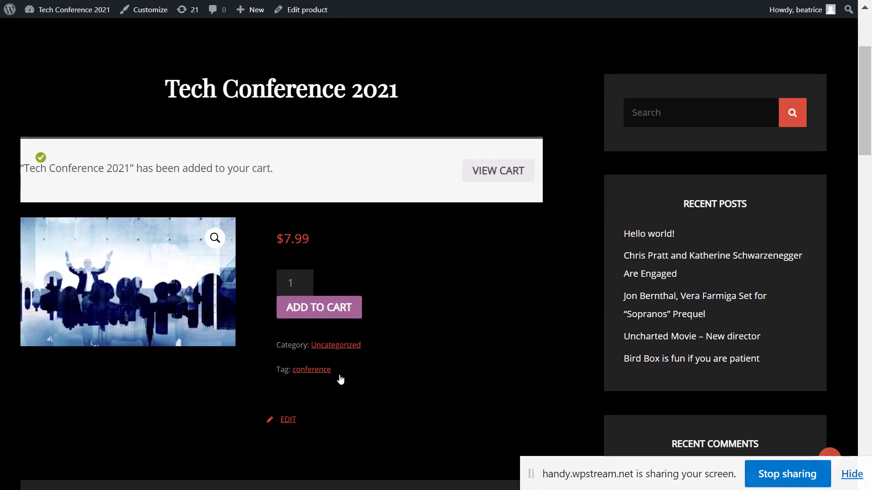
pyautogui.click(518, 180)
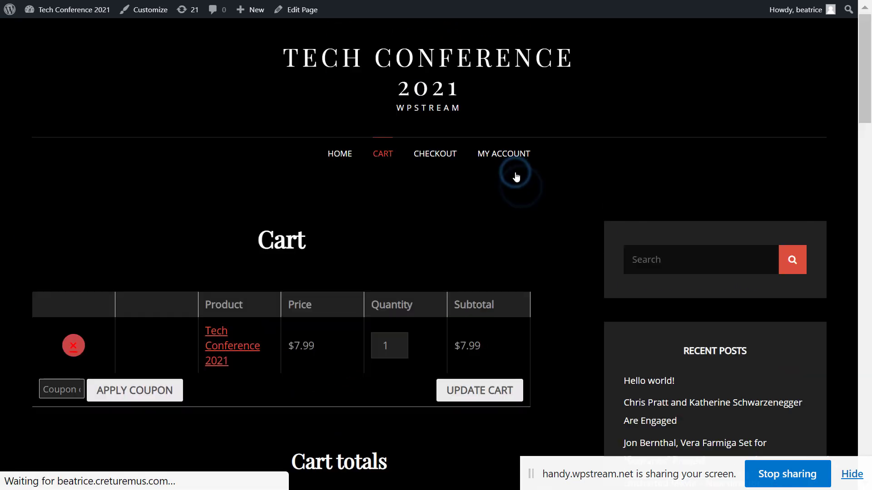
pyautogui.scroll(-5, 239, 267)
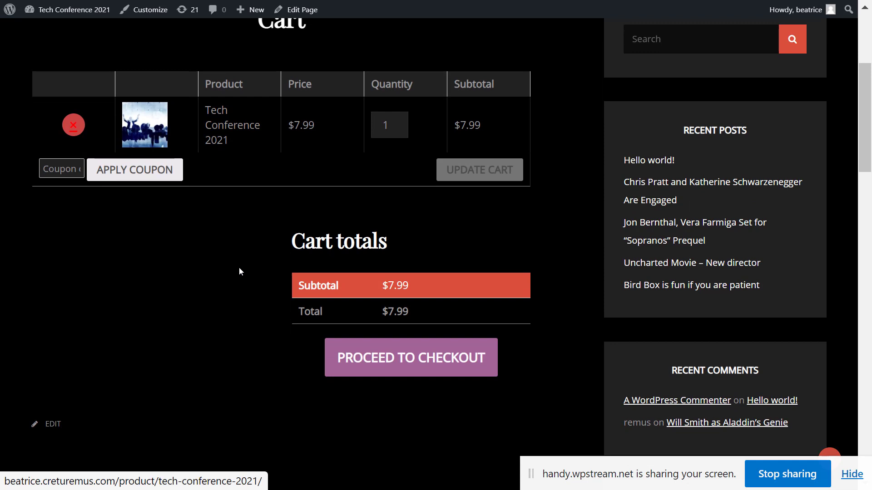
pyautogui.click(389, 352)
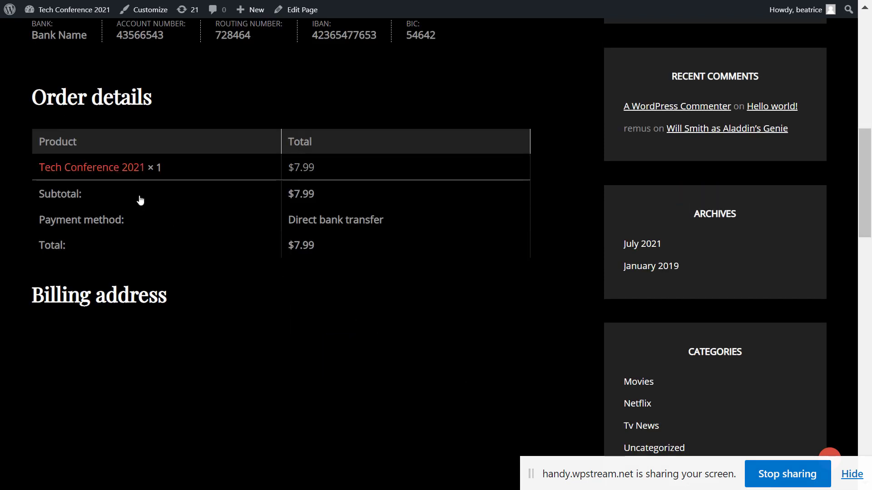
pyautogui.click(94, 172)
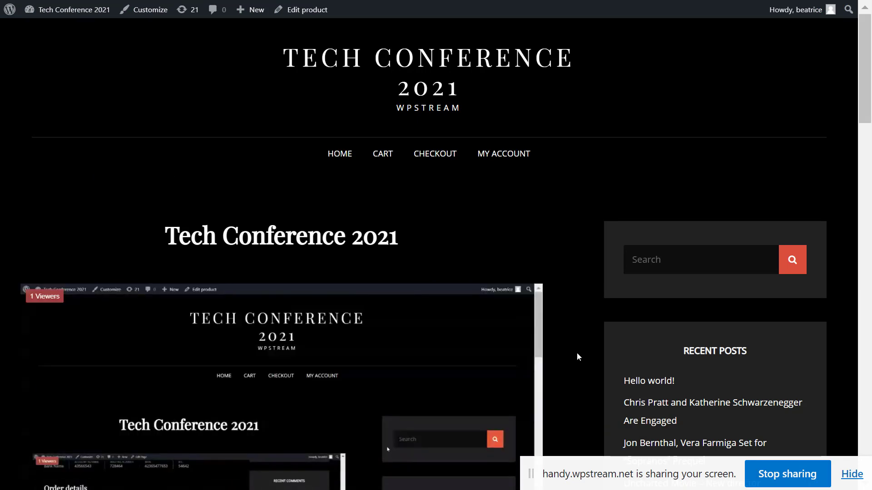
# Pop the embedded live stream into picture-in-picture and move that window to the upper right.
pyautogui.scroll(-3, 577, 352)
pyautogui.scroll(3, 577, 353)
pyautogui.scroll(-2, 577, 352)
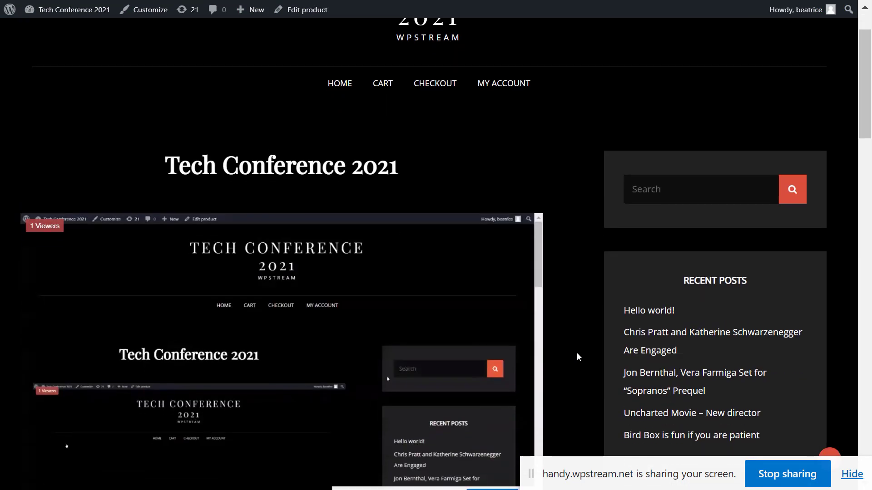
pyautogui.scroll(-2, 577, 353)
pyautogui.scroll(3, 577, 354)
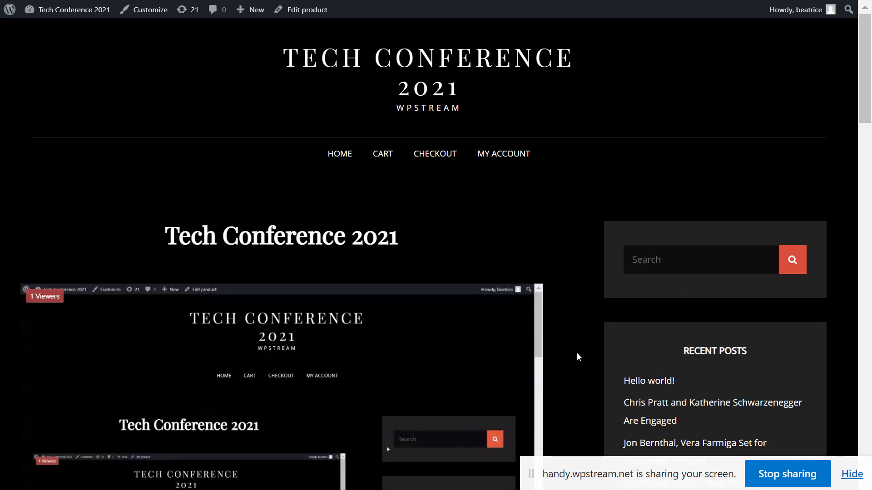
pyautogui.scroll(-5, 577, 353)
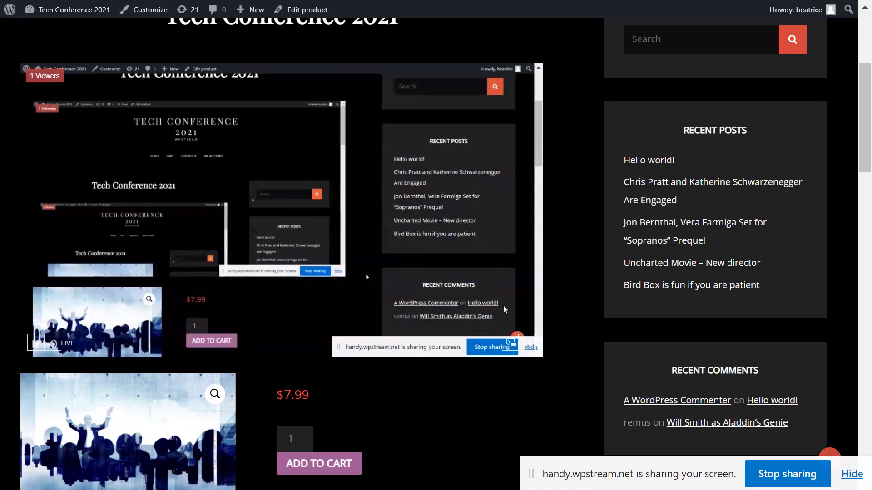
pyautogui.click(510, 342)
pyautogui.moveTo(737, 341); pyautogui.dragTo(739, 237)
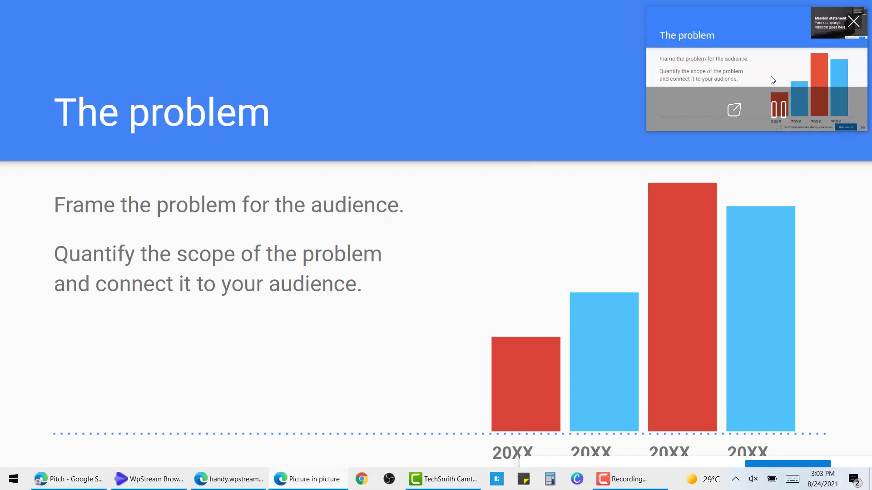
# Advance the pitch deck to The team slide, exit the slideshow, and return to the product page.
pyautogui.click(329, 202)
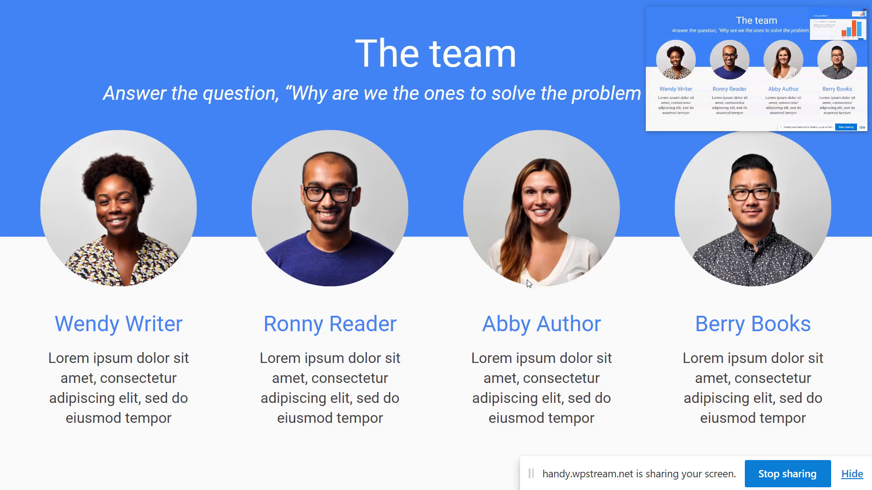
pyautogui.press('Escape')
pyautogui.hotkey('ctrl', 'Tab')
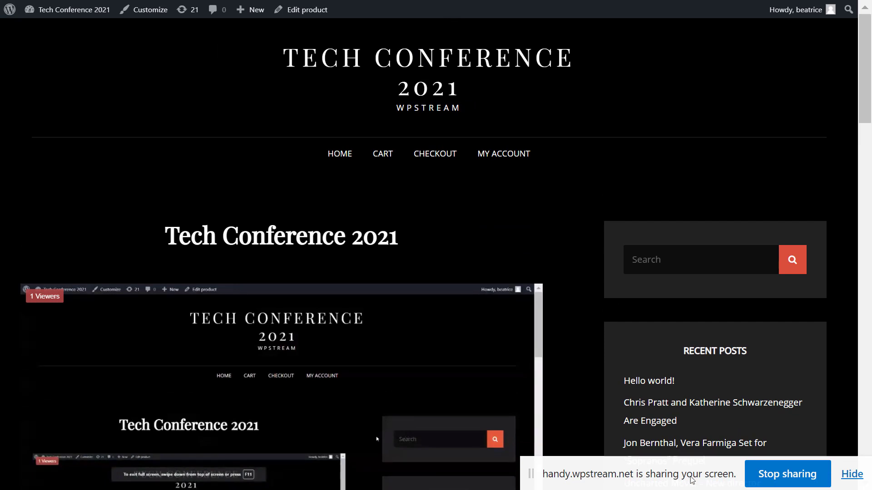
# Stop screen sharing, check that the embedded stream reads paused, then go to the site's home page.
pyautogui.moveTo(692, 482)
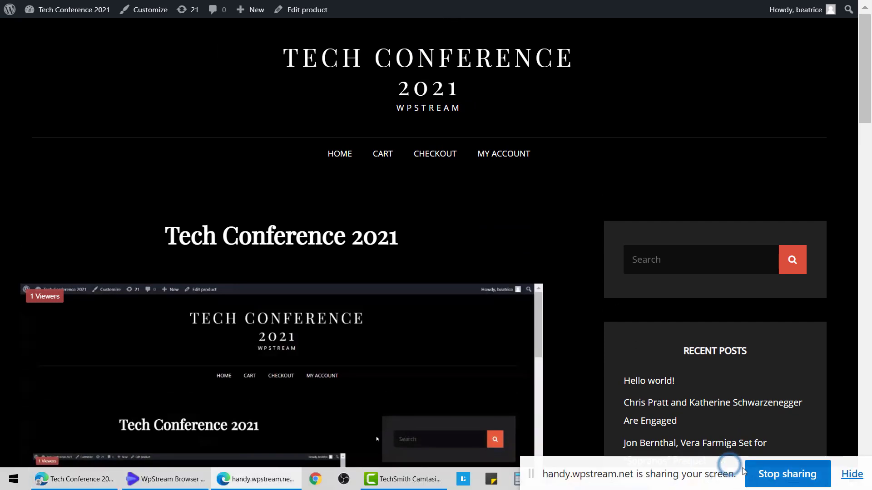
pyautogui.click(767, 475)
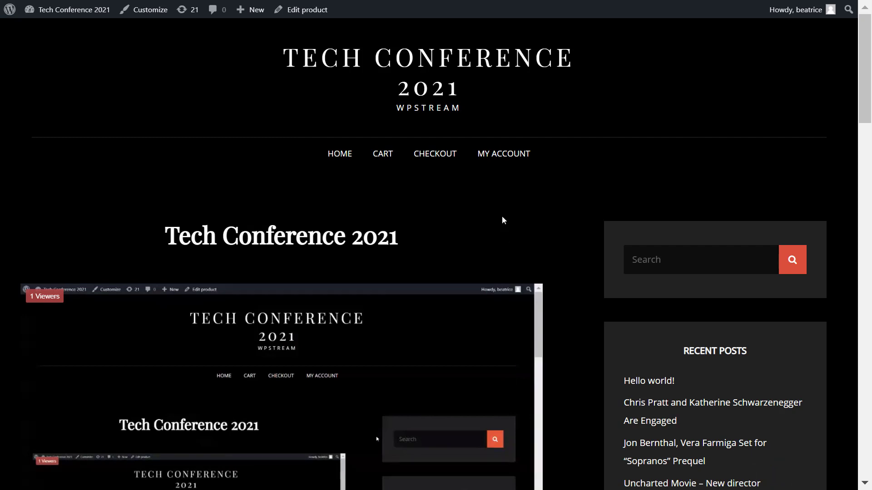
pyautogui.scroll(-2, 503, 220)
pyautogui.scroll(2, 561, 269)
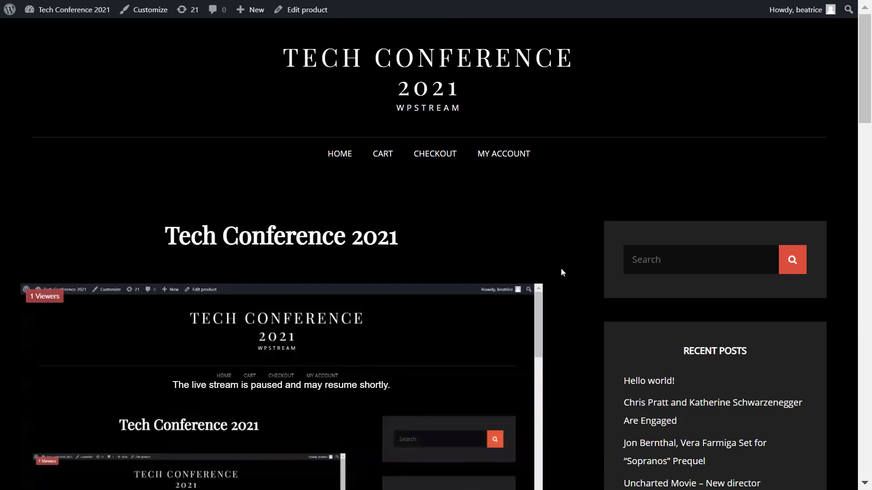
pyautogui.scroll(-2, 560, 267)
pyautogui.scroll(-2, 561, 272)
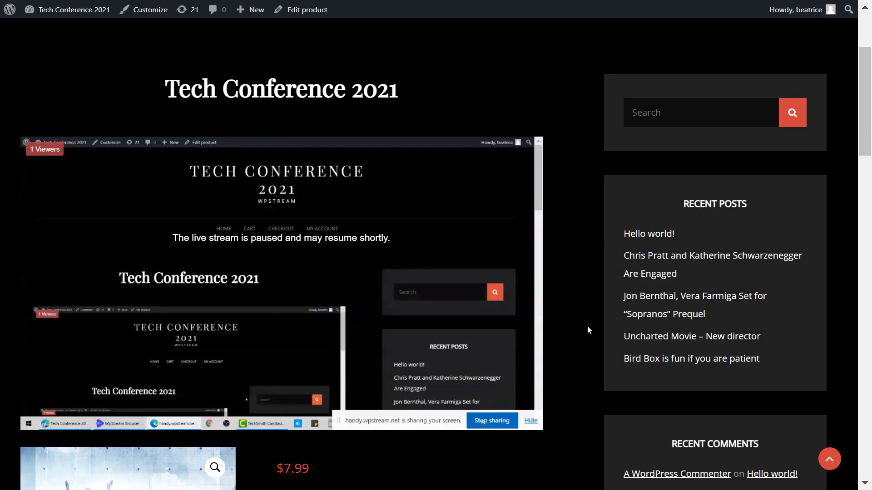
pyautogui.scroll(4, 588, 330)
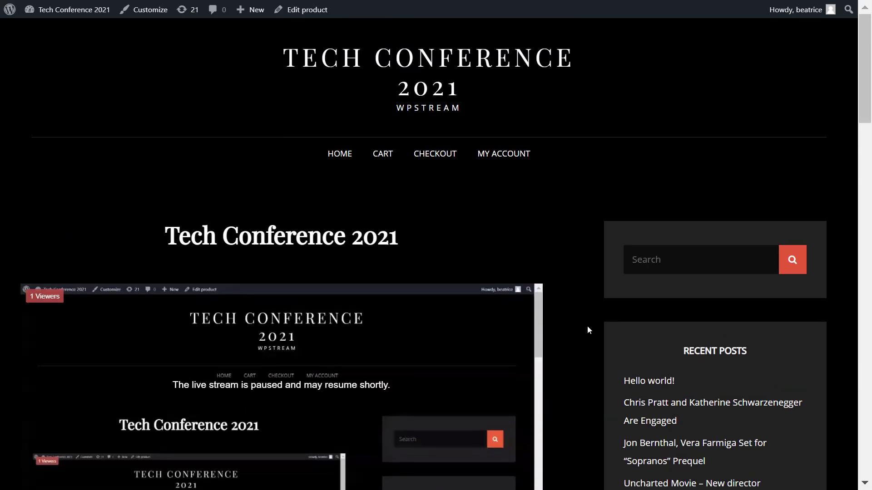
pyautogui.click(495, 66)
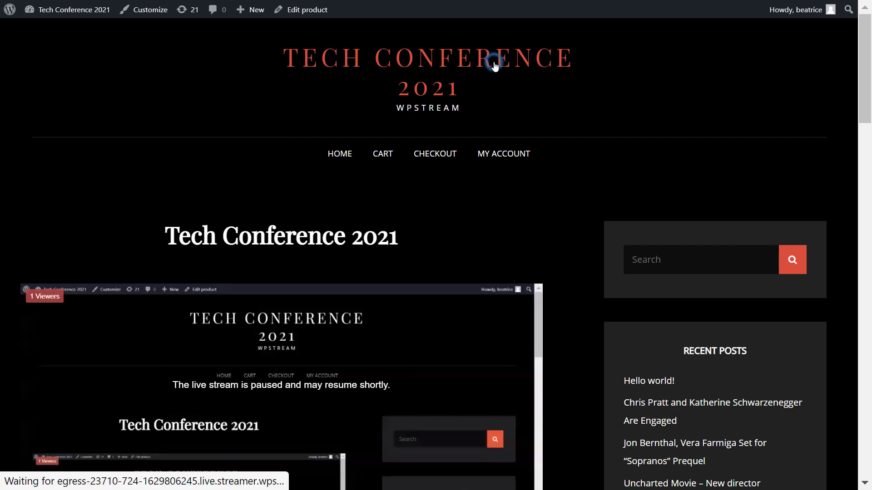